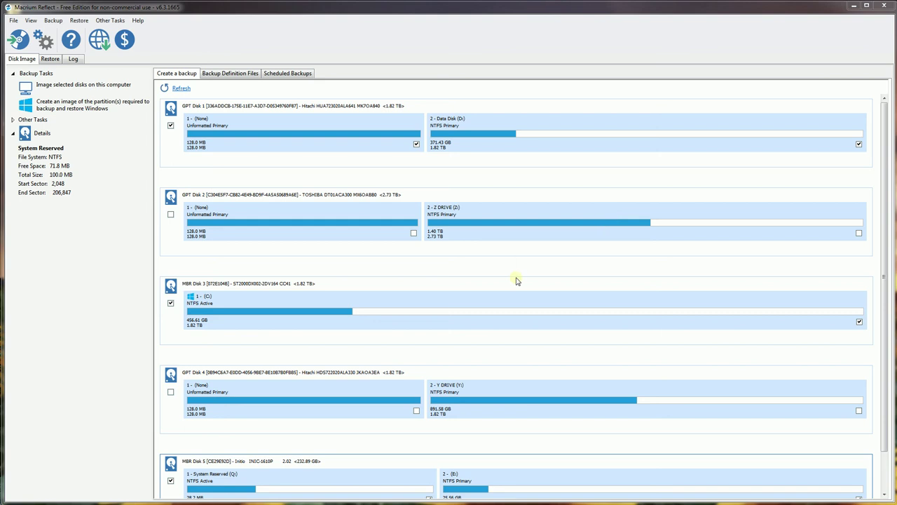
Load the backup image Vostro330A-00-00.mrimg from the IMAGE_ROOT folder on the Y drive for restoring
drag(884, 250, 885, 258)
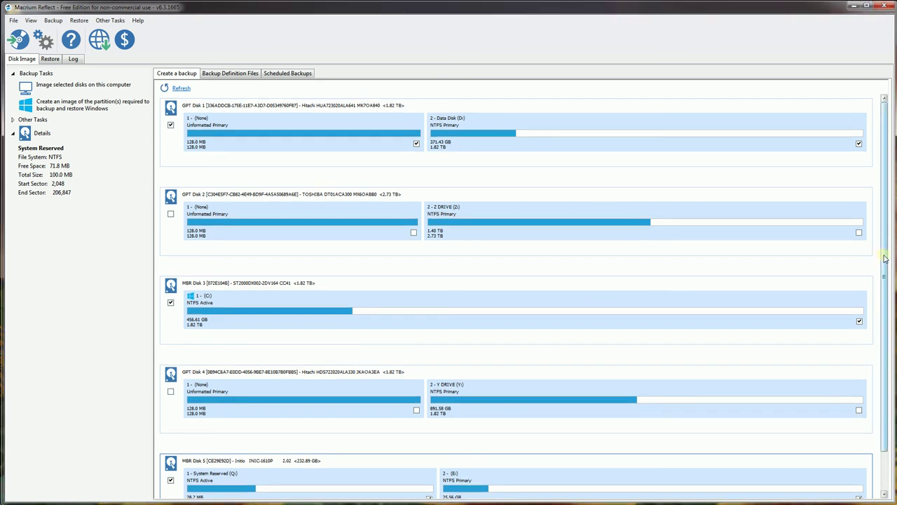
scroll(884, 259, down, 2)
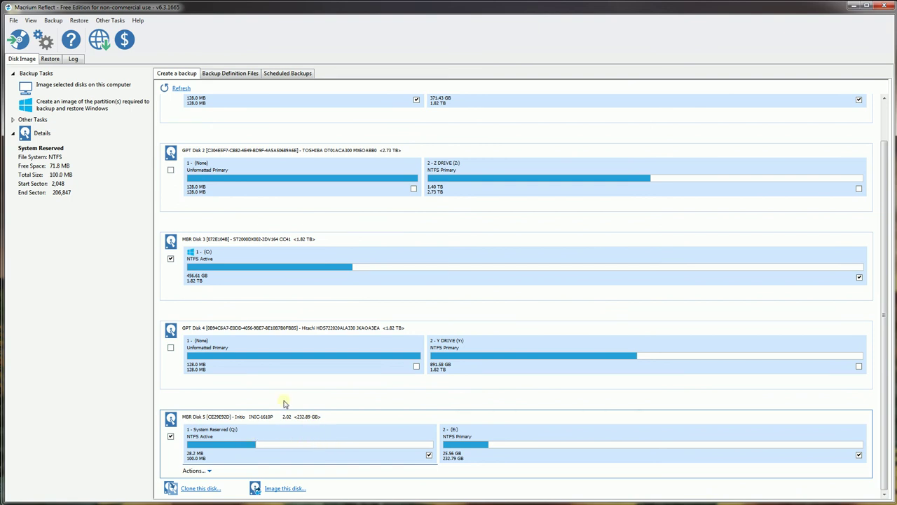
click(50, 60)
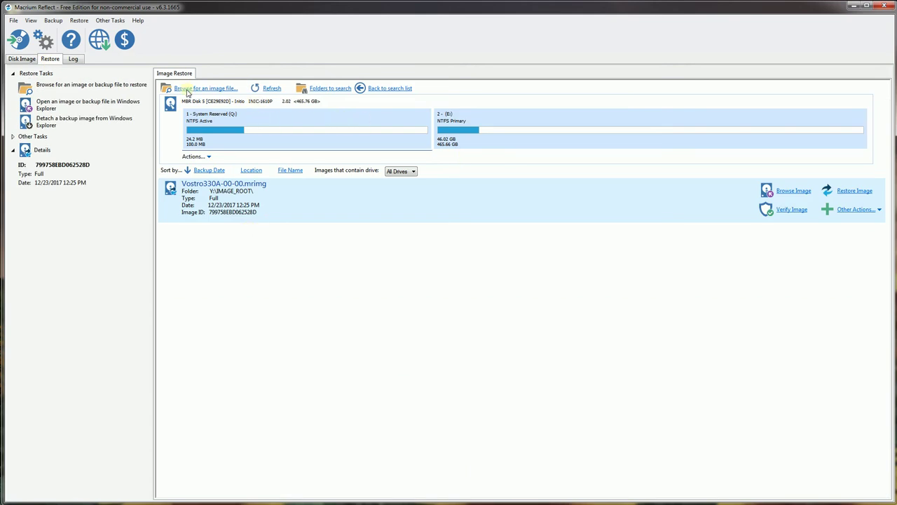
click(209, 90)
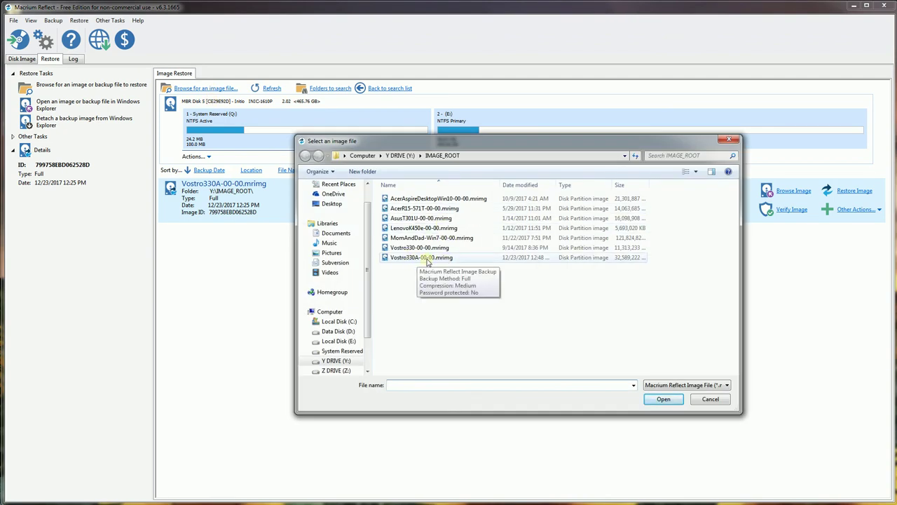
click(428, 258)
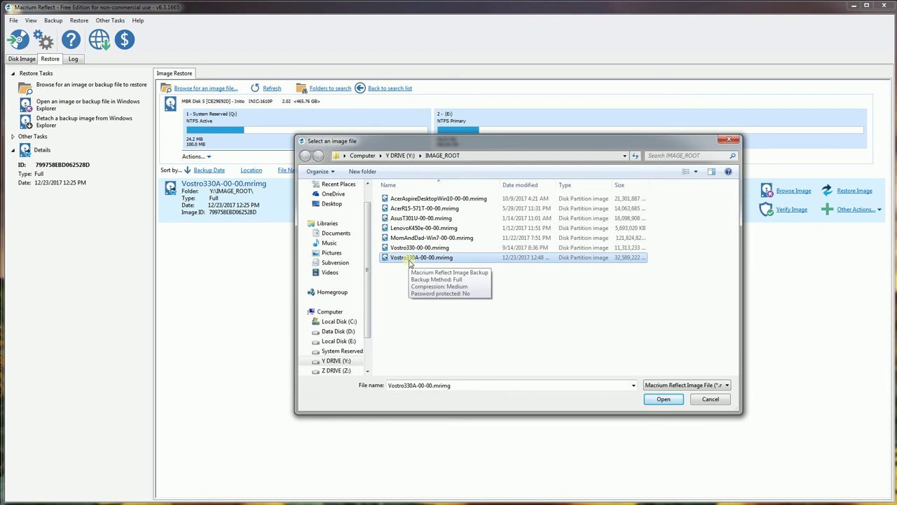
double_click(423, 260)
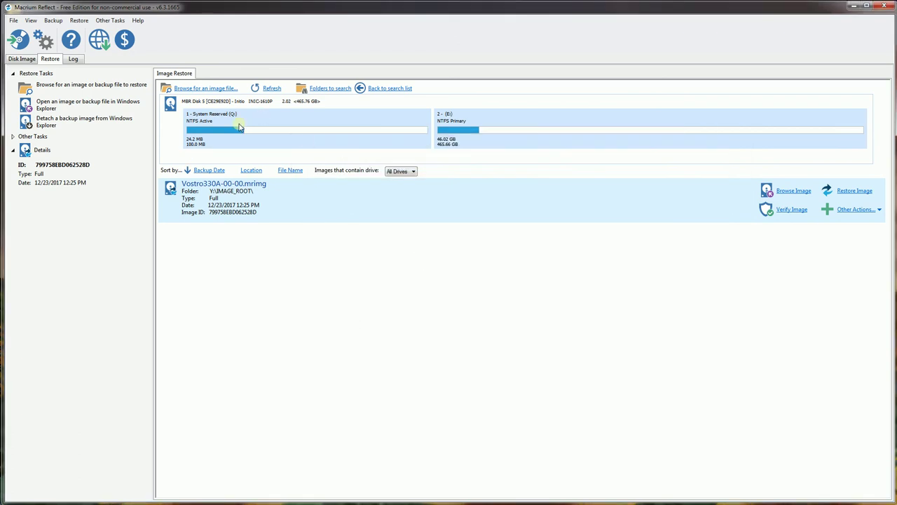
Start restoring the Vostro330A-00-00.mrimg image and copy both source partitions onto the 232.89 GB destination disk
mouse_move(265, 112)
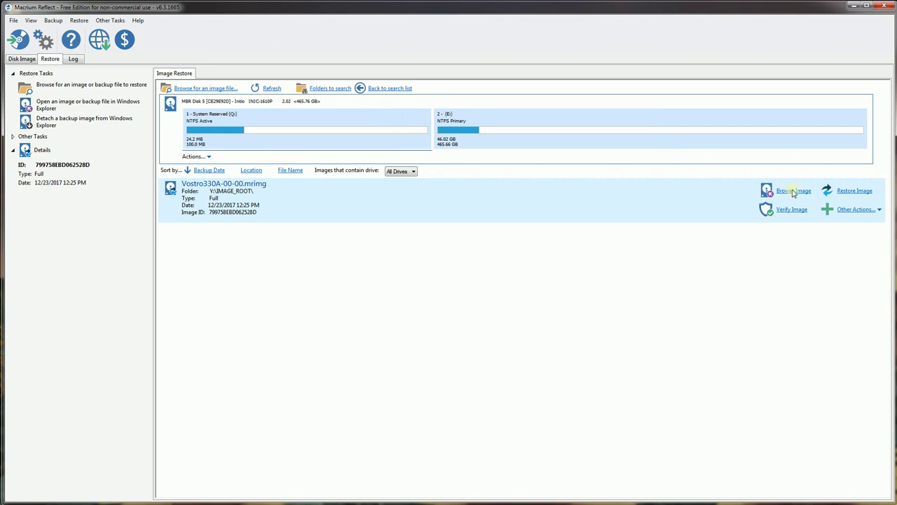
click(850, 195)
drag(680, 91, 590, 110)
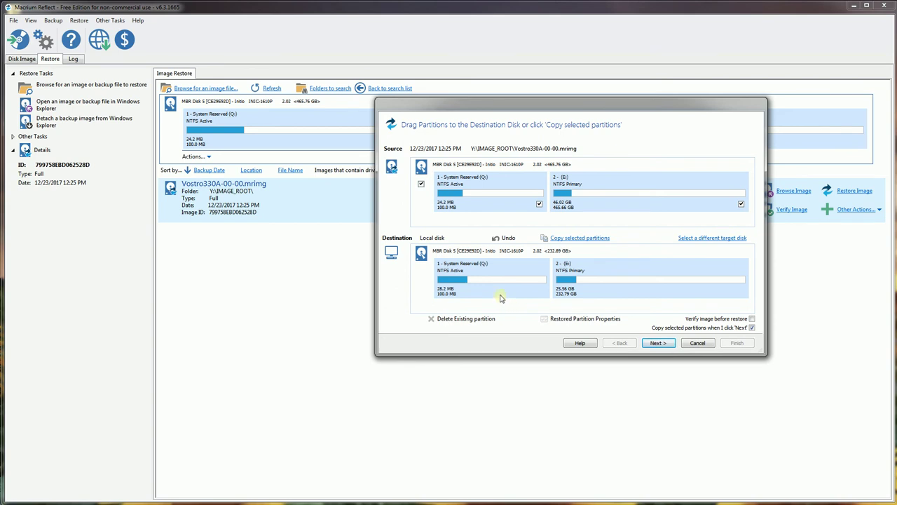
click(639, 270)
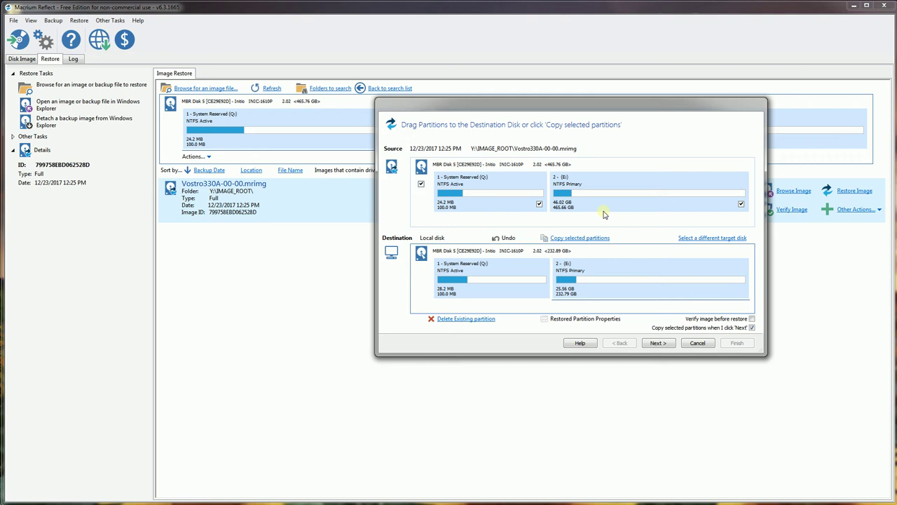
click(511, 185)
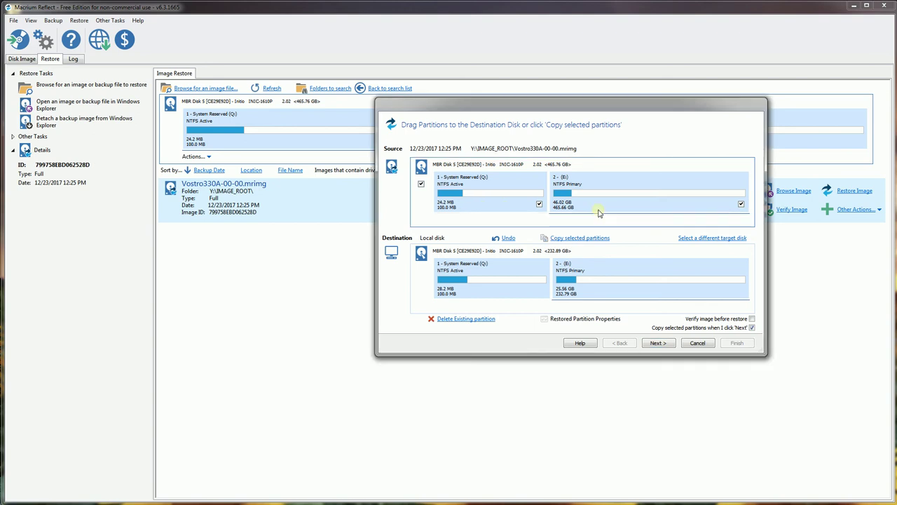
click(582, 239)
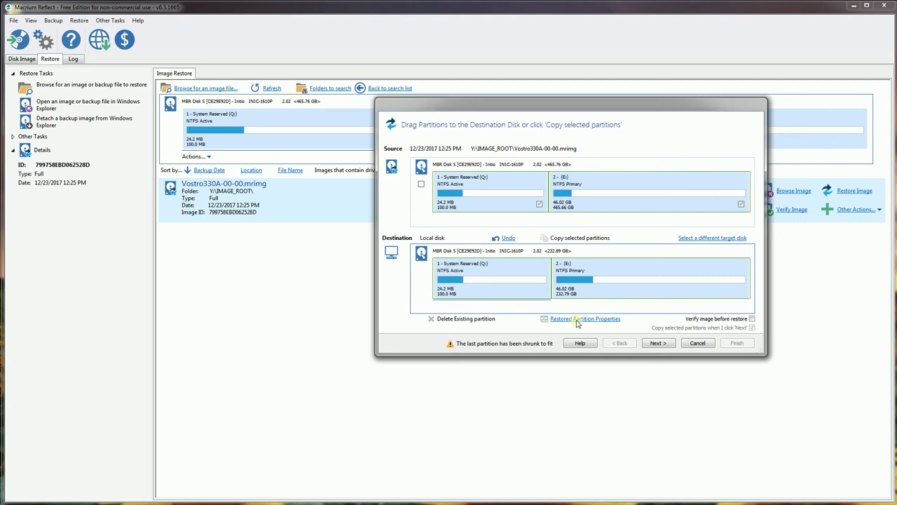
Set the restored System Reserved partition's drive letter to None, keeping its partition type as Active
click(576, 319)
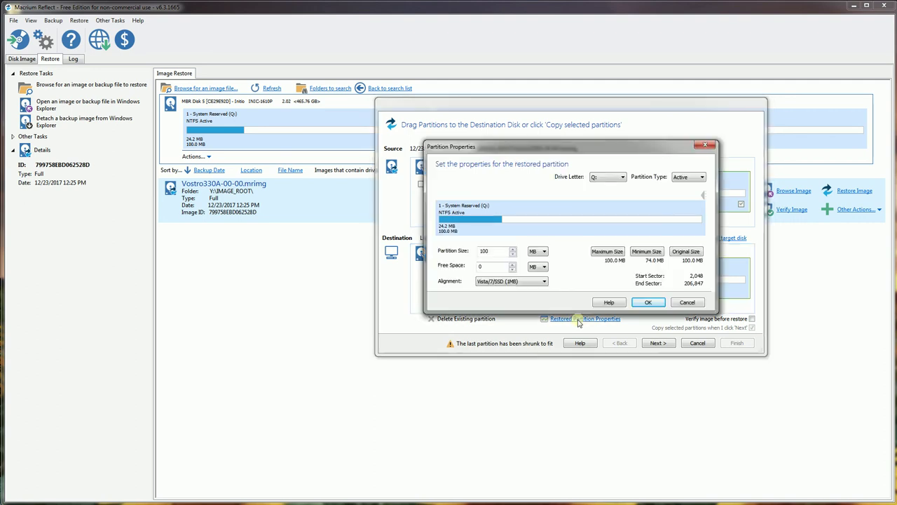
click(613, 178)
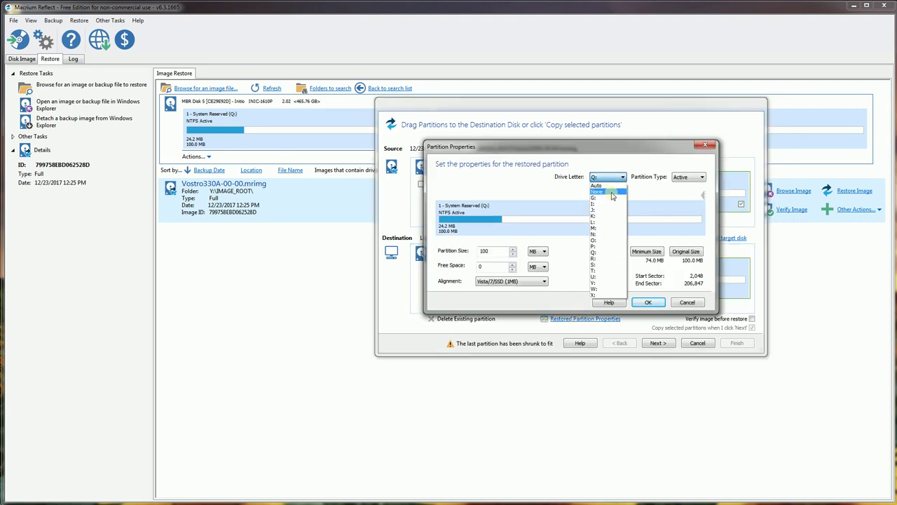
click(612, 191)
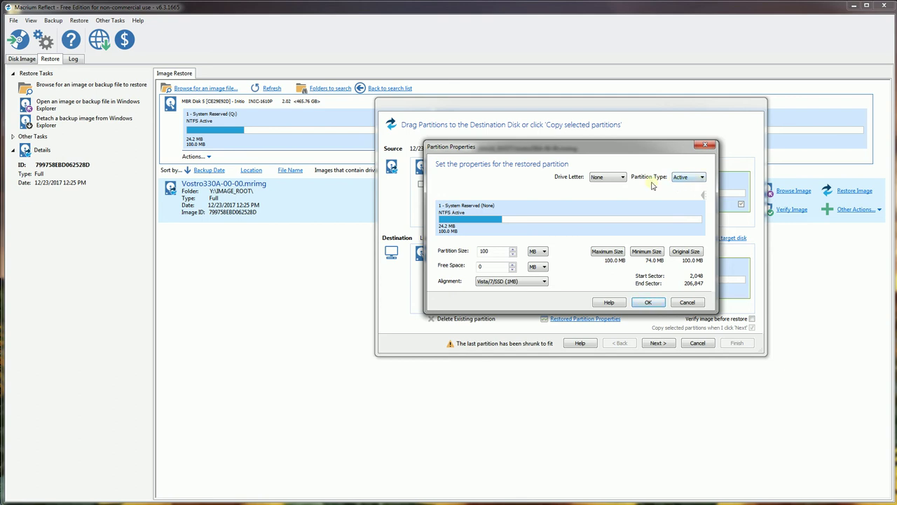
click(646, 304)
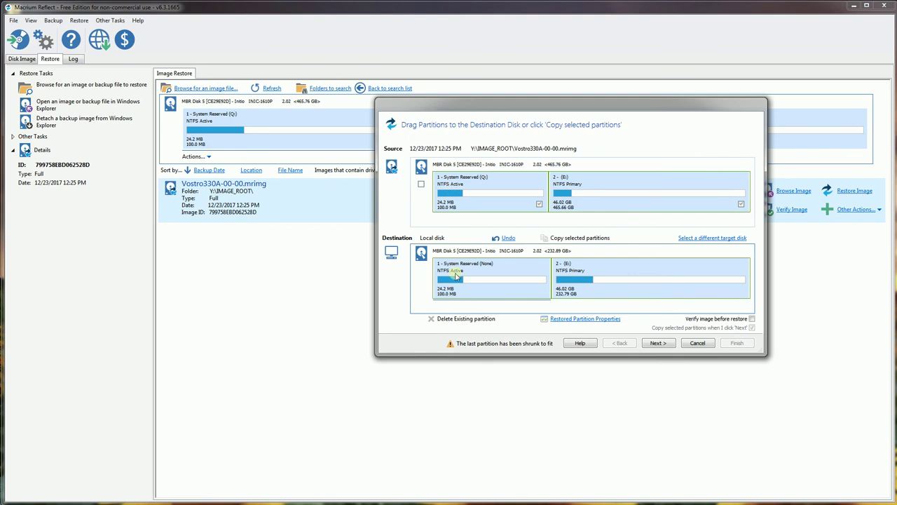
click(592, 319)
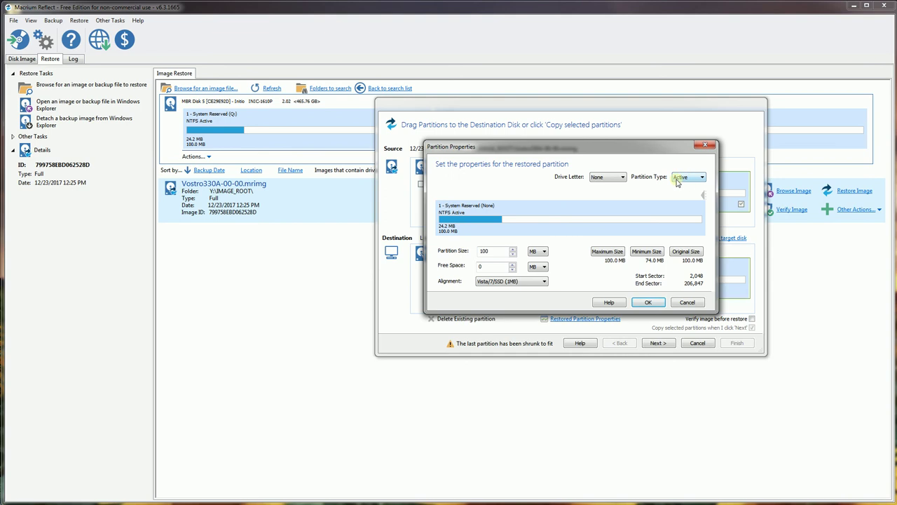
click(648, 302)
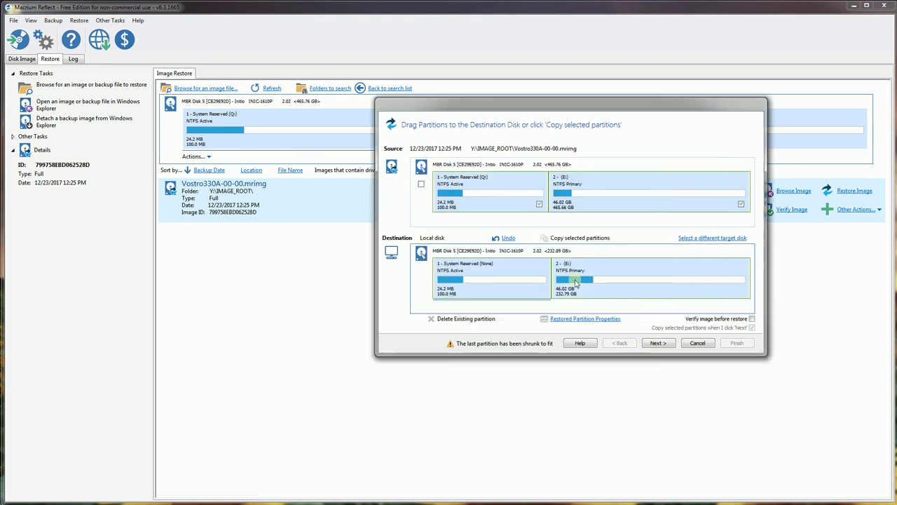
Set the drive letter of the second restored partition on the destination disk to Auto
click(588, 319)
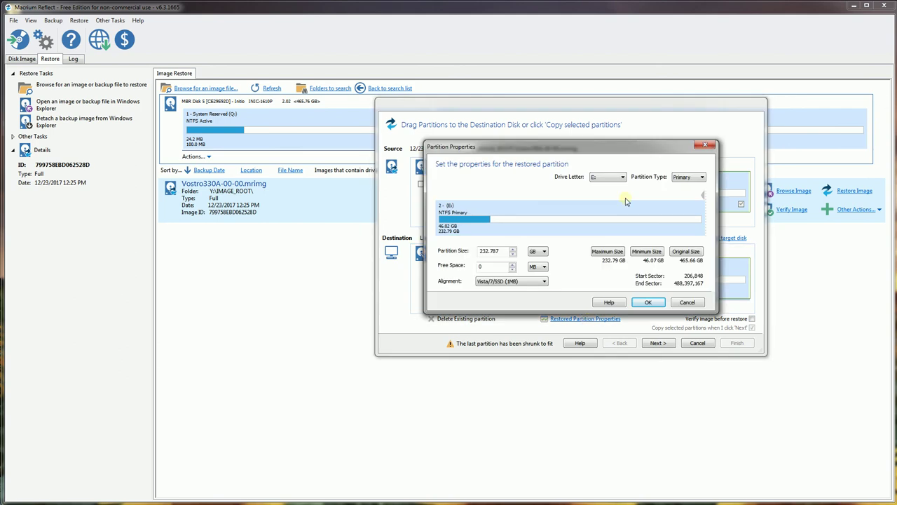
click(619, 178)
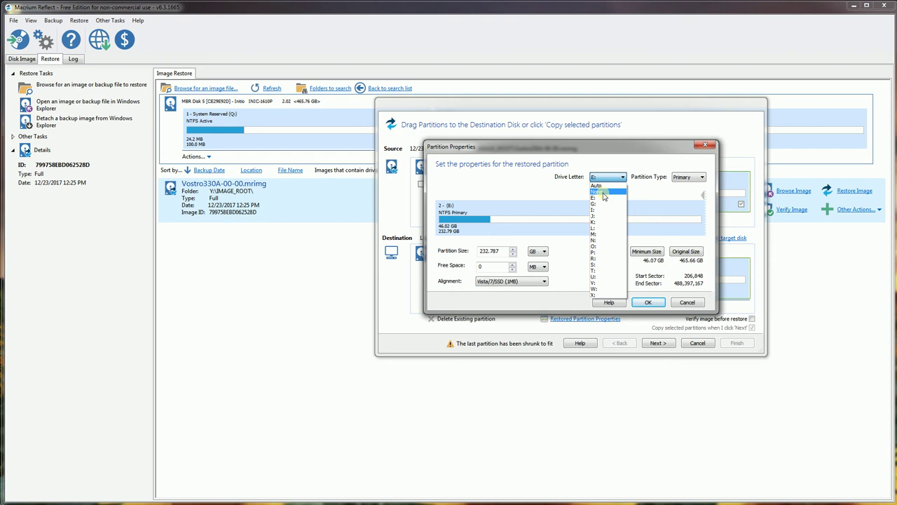
click(602, 195)
click(619, 178)
click(596, 185)
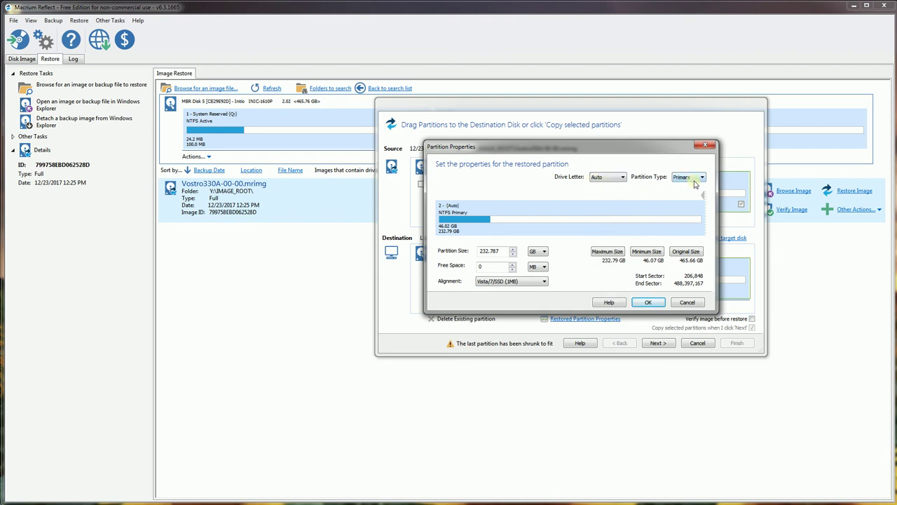
click(646, 303)
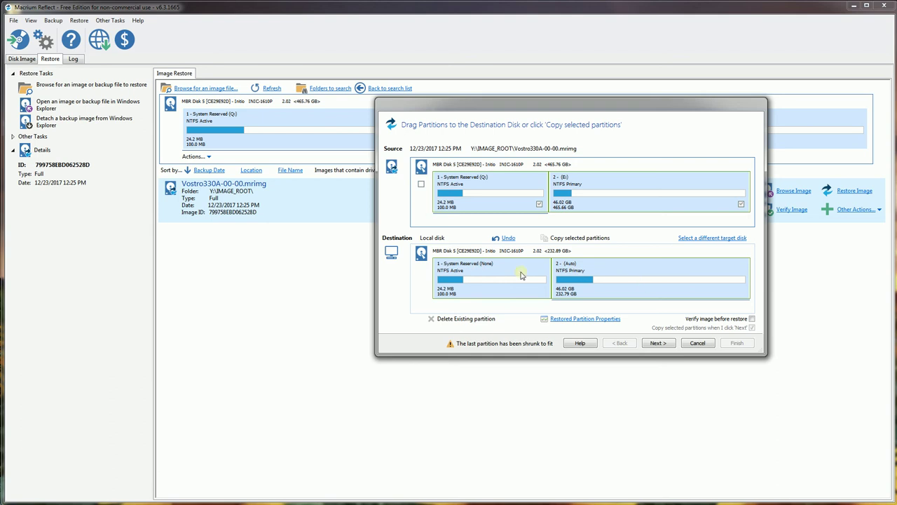
Review both partitions on the destination disk and check the size properties of the second one
click(477, 277)
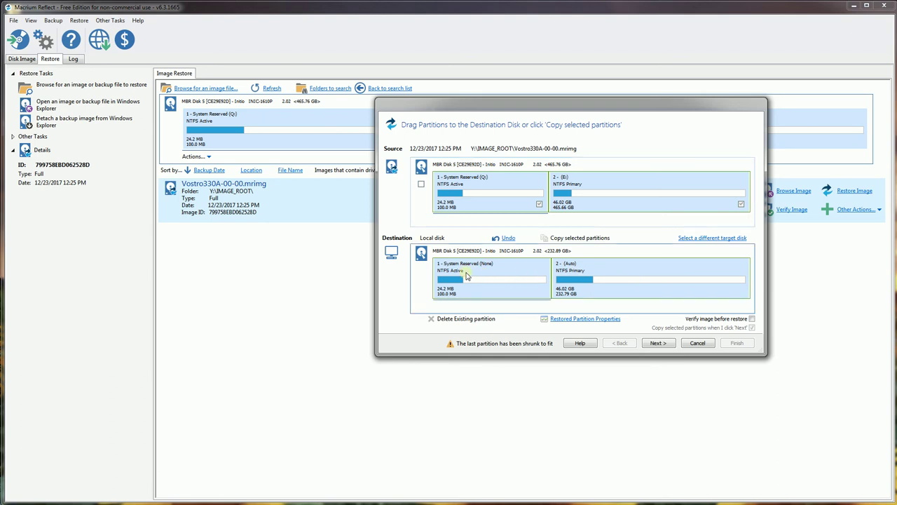
click(591, 270)
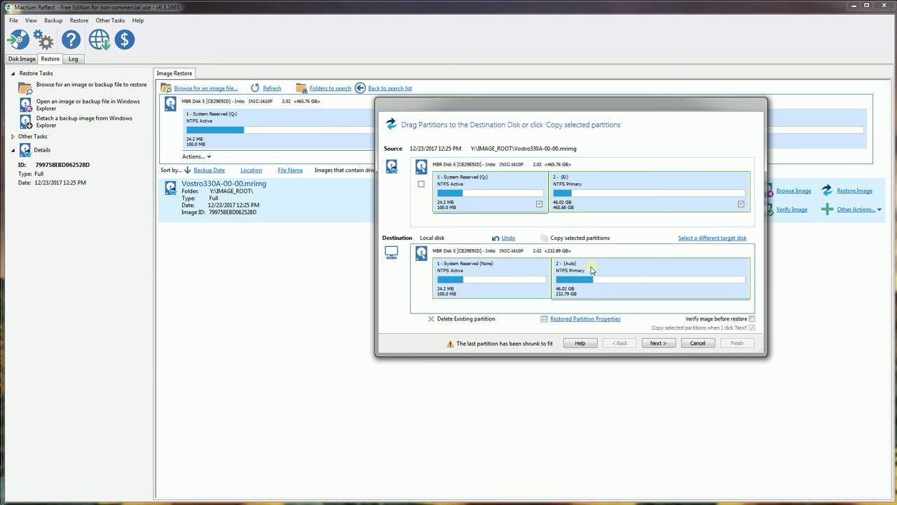
click(476, 271)
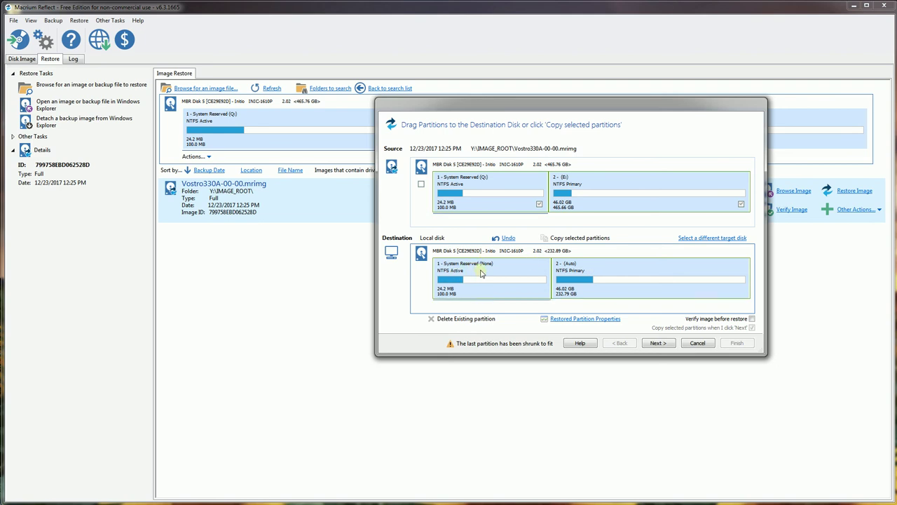
click(624, 279)
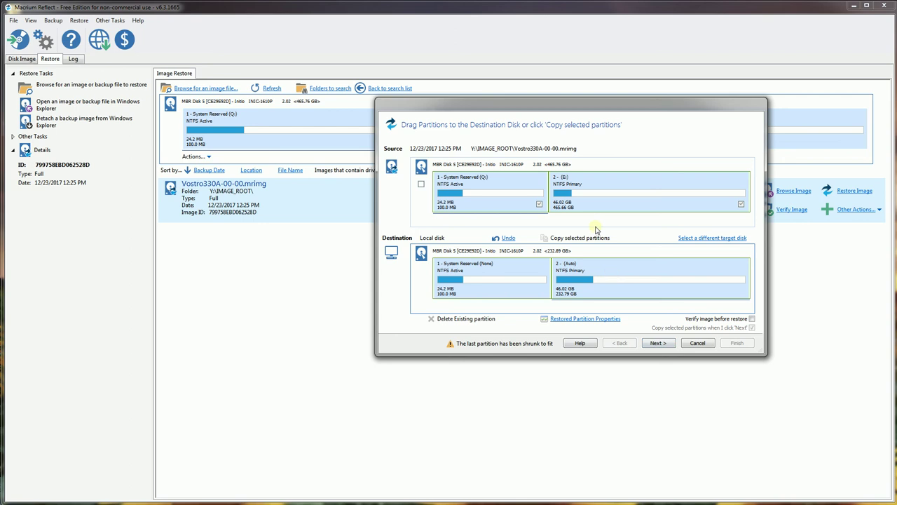
click(586, 203)
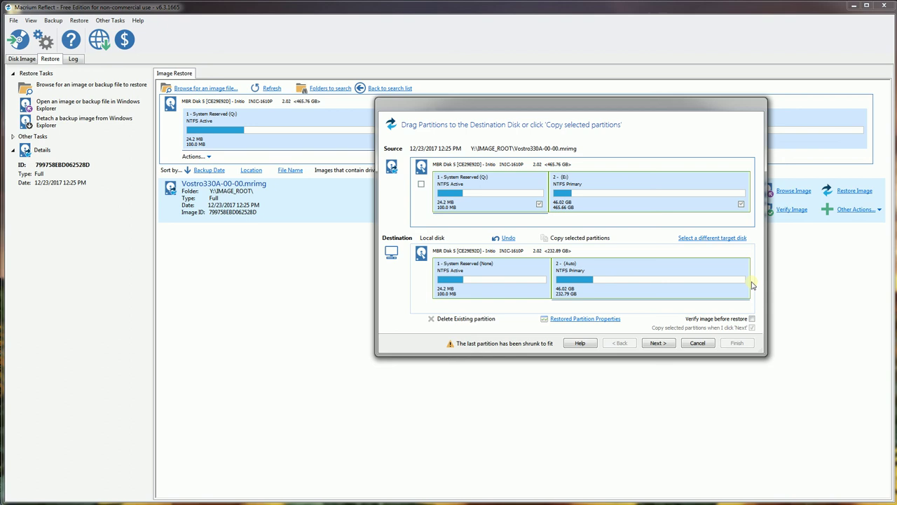
click(580, 321)
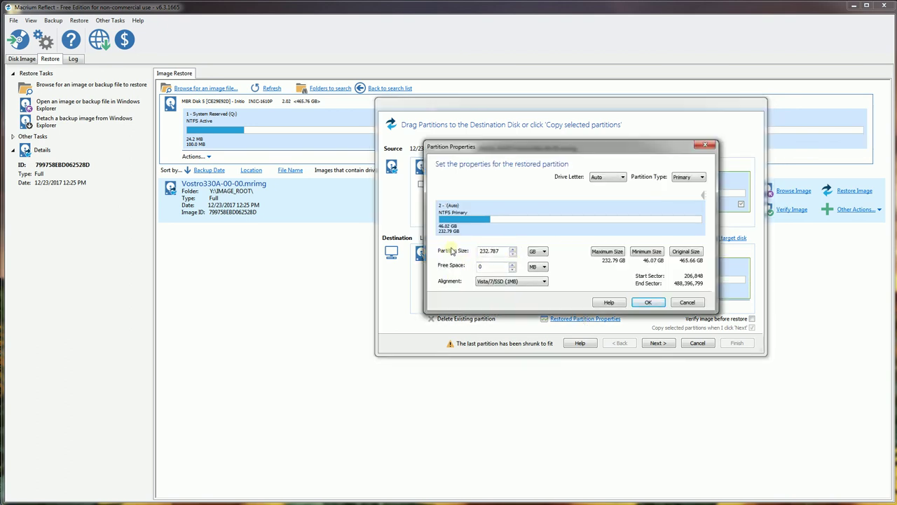
click(710, 146)
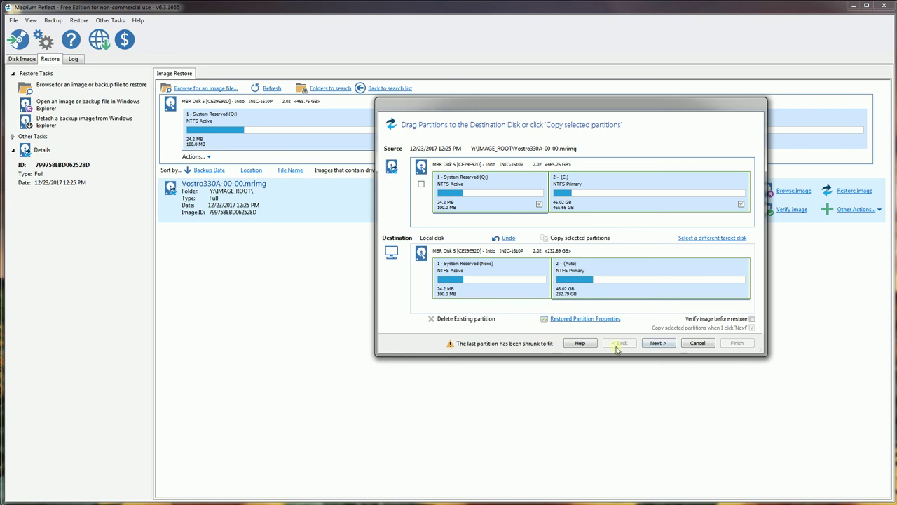
Review the restore summary and run the restore, agreeing to overwrite the destination drives
click(659, 344)
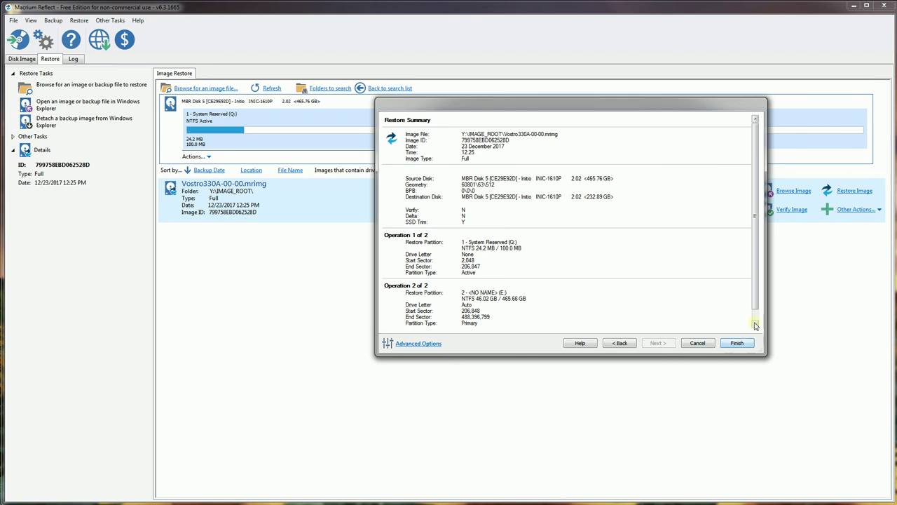
click(755, 324)
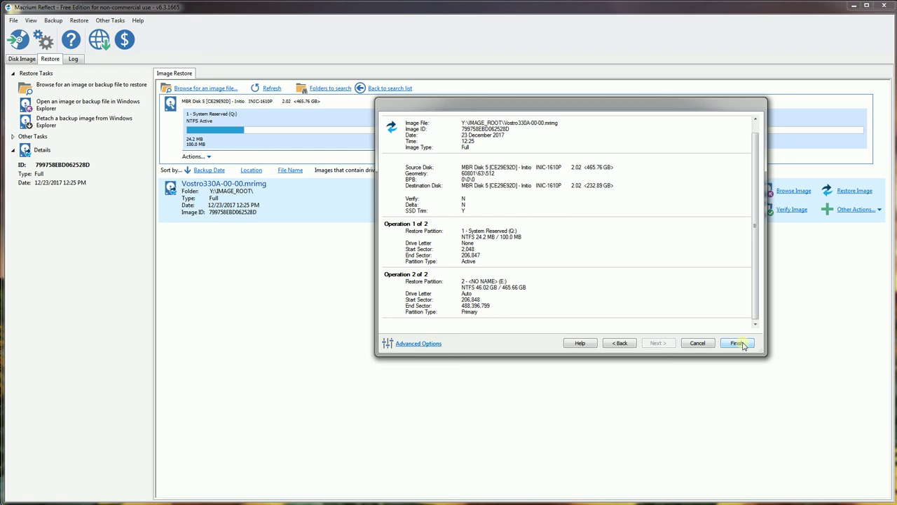
click(736, 343)
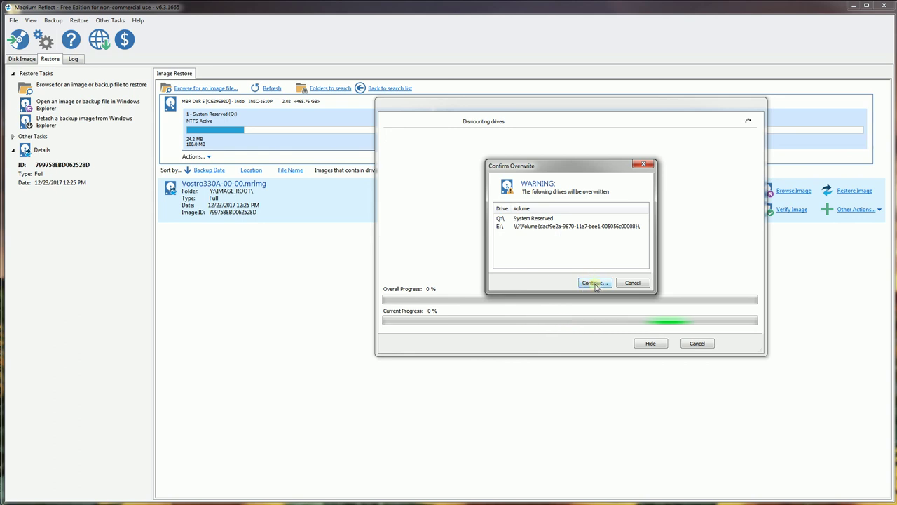
click(595, 283)
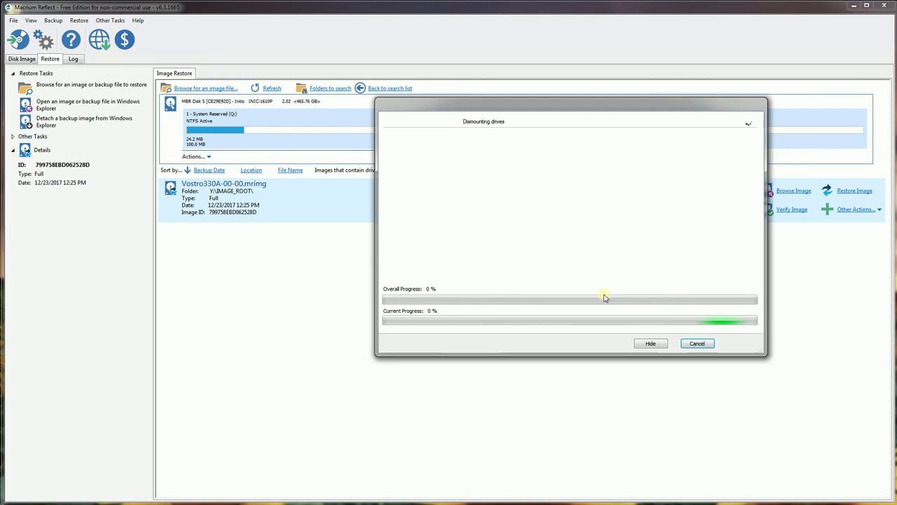